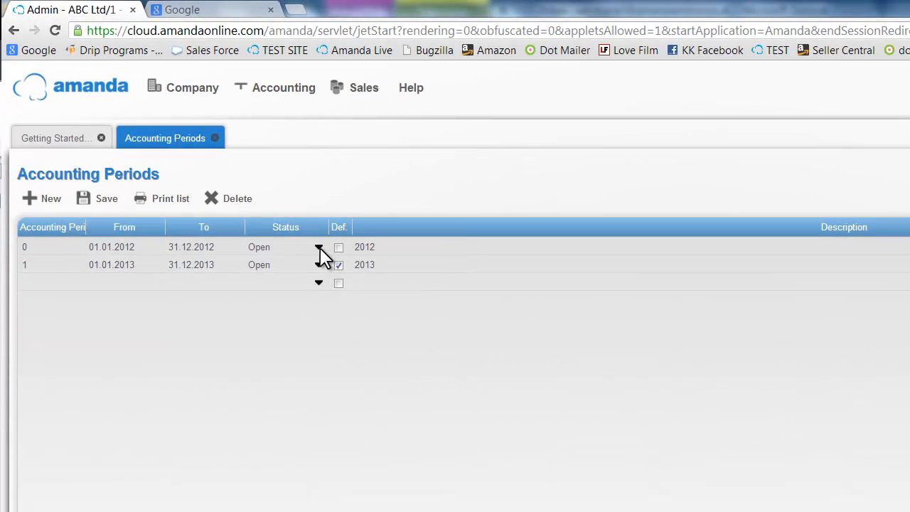
- Review the status choices for the 2012 accounting period and leave it set to Open
left_click(319, 248)
left_click(314, 249)
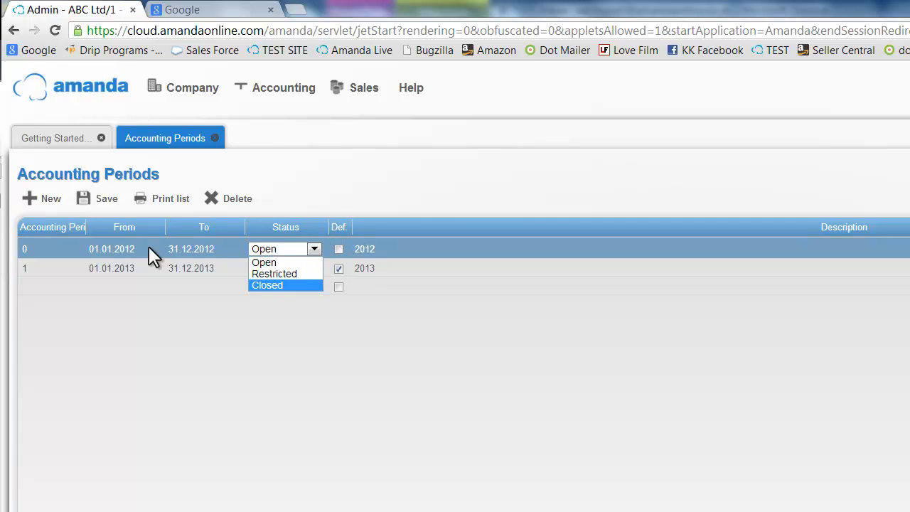
left_click(262, 261)
left_click(357, 325)
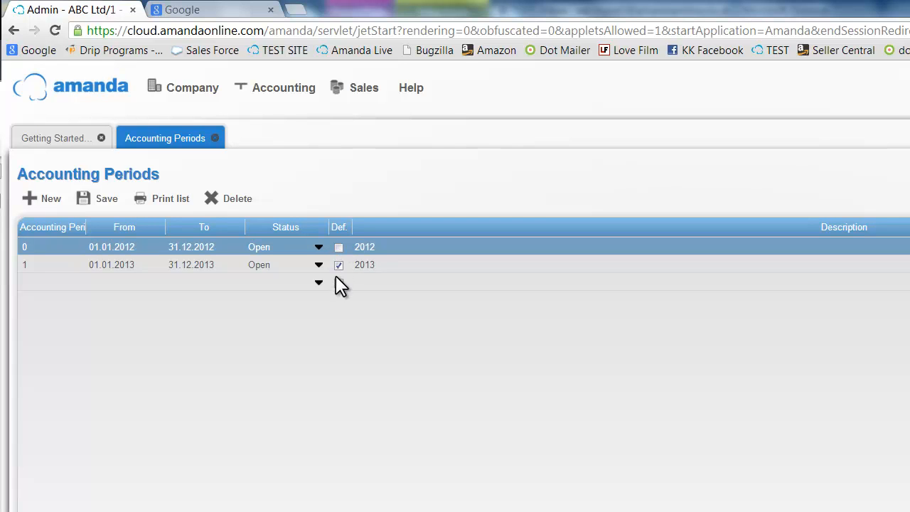
- Save 2012 as the default accounting period, restore 2013 as the default, and save the list again
left_click(97, 202)
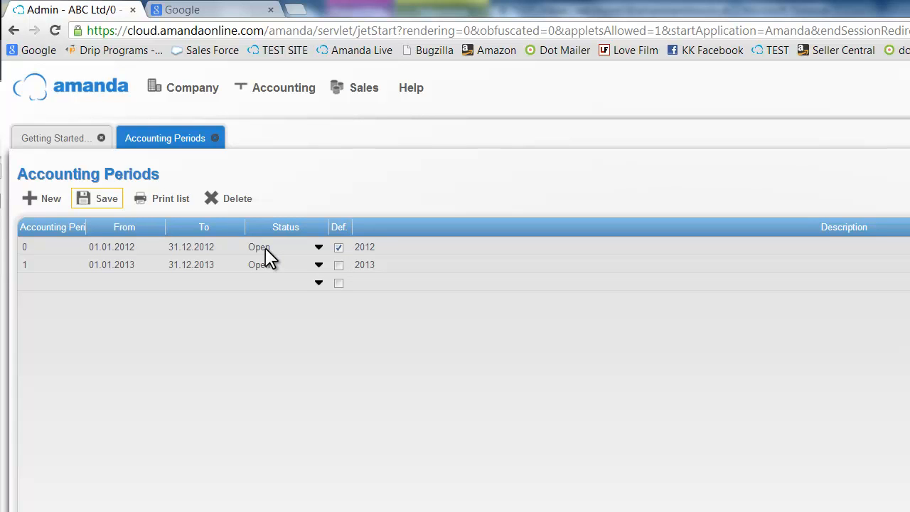
left_click(336, 262)
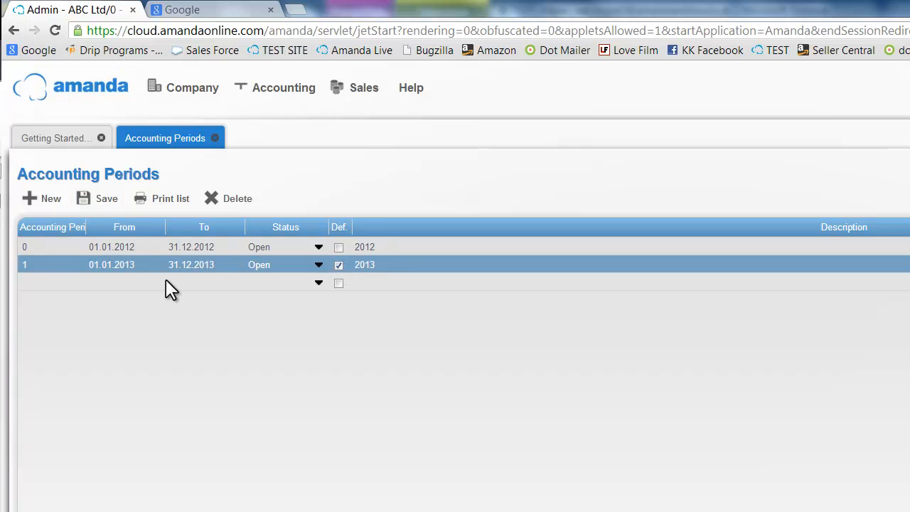
left_click(97, 202)
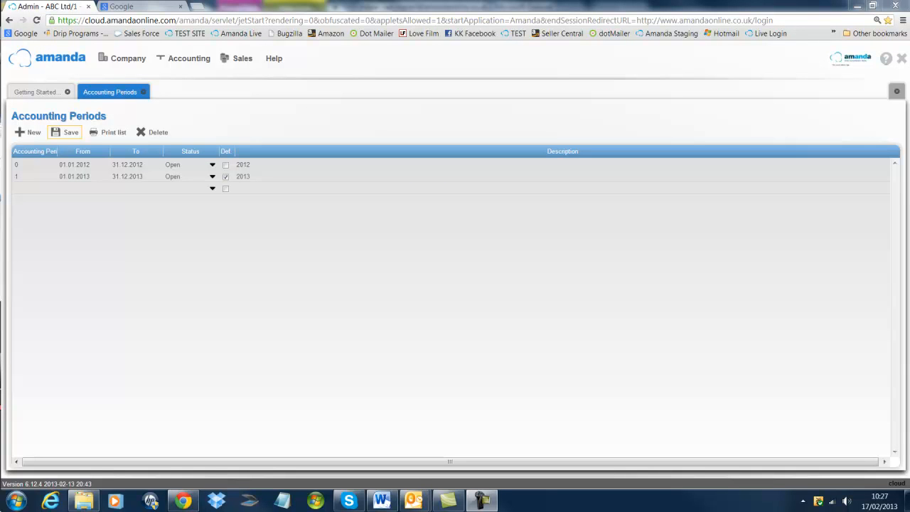
left_click(286, 174)
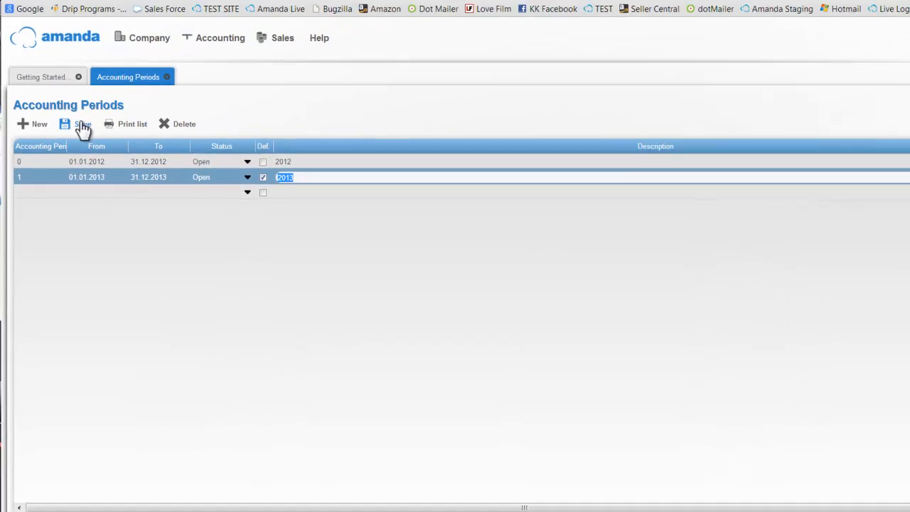
left_click(82, 126)
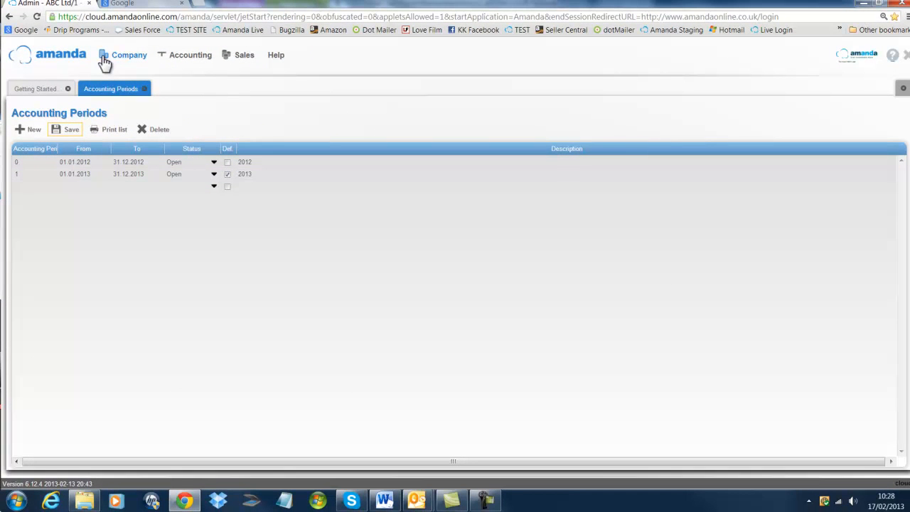
- Open the company's Sub-Periods and examine the list for the 2012 accounting period and for 1 - 2013
left_click(105, 58)
mouse_move(142, 106)
left_click(227, 121)
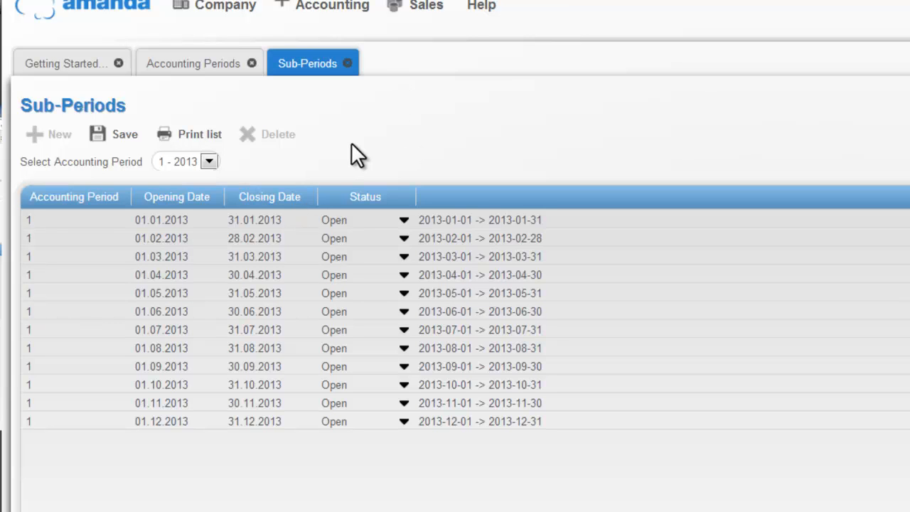
left_click(209, 162)
left_click(205, 172)
left_click(209, 161)
left_click(194, 189)
- Add a new accounting period numbered 3 to the Accounting Periods list, running from 01.01.2014 to 31.12.2014
left_click(203, 69)
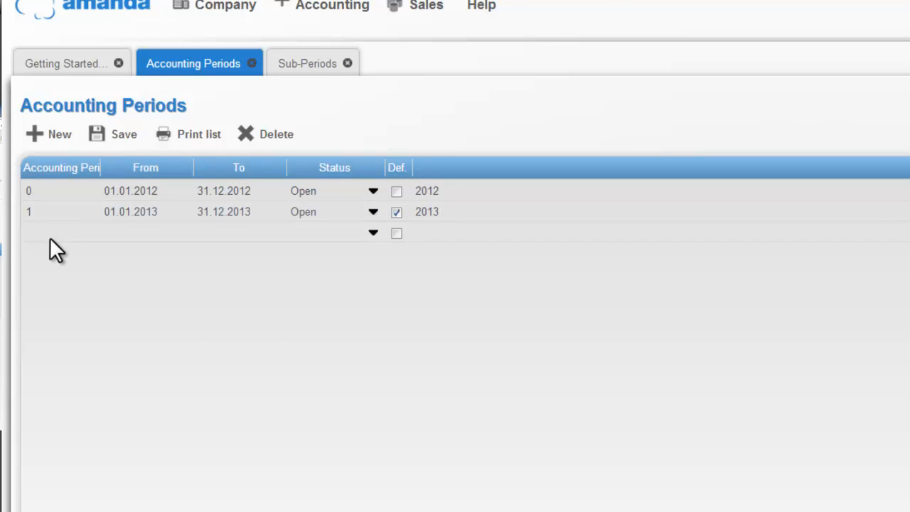
left_click(57, 137)
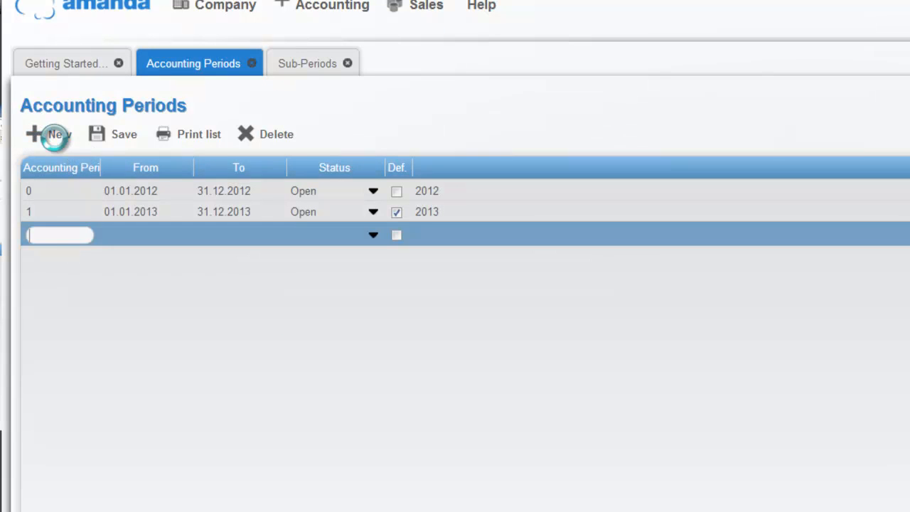
type("3")
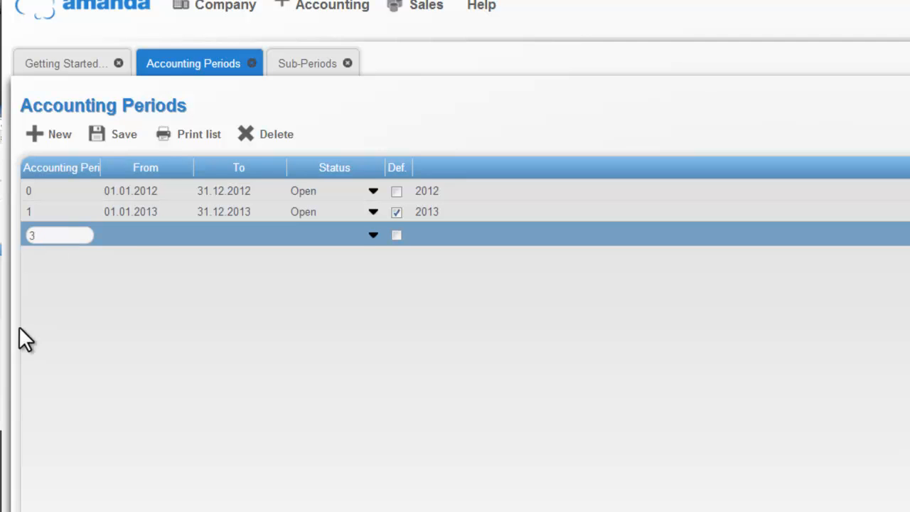
left_click(125, 238)
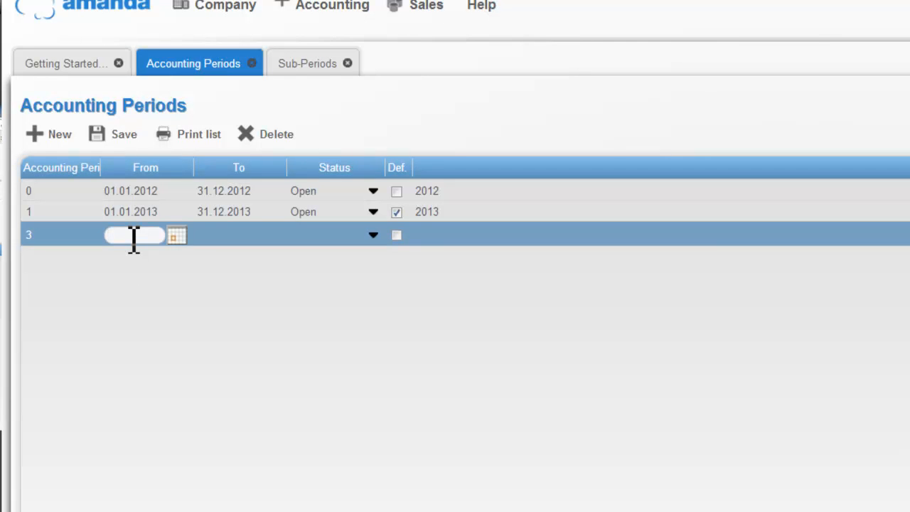
type("01.01.2014")
key("Return")
type("31")
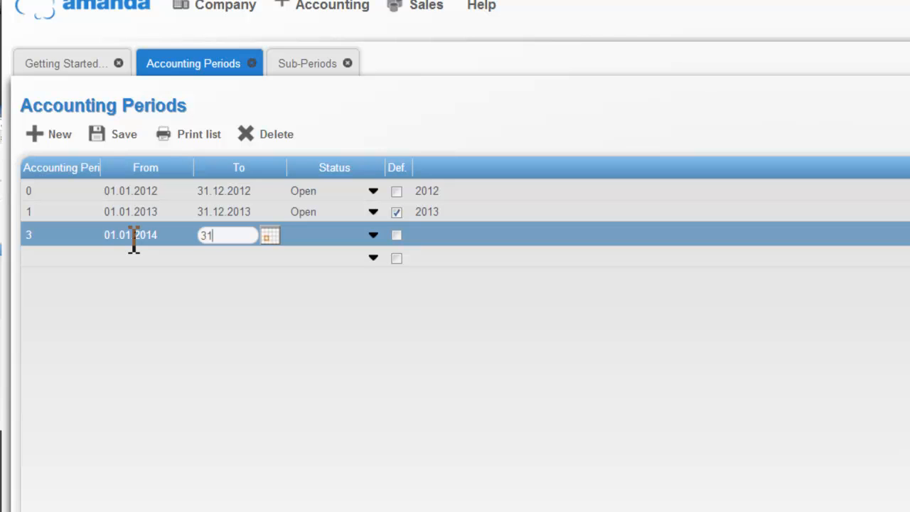
type(".12.2014")
key("Tab")
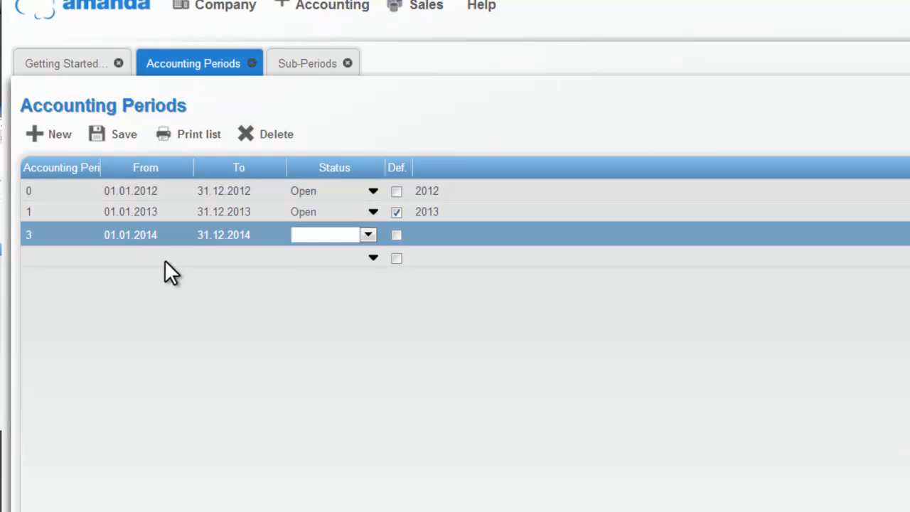
- Set the new accounting period's status to Open and its description to 2014
left_click(369, 235)
left_click(360, 259)
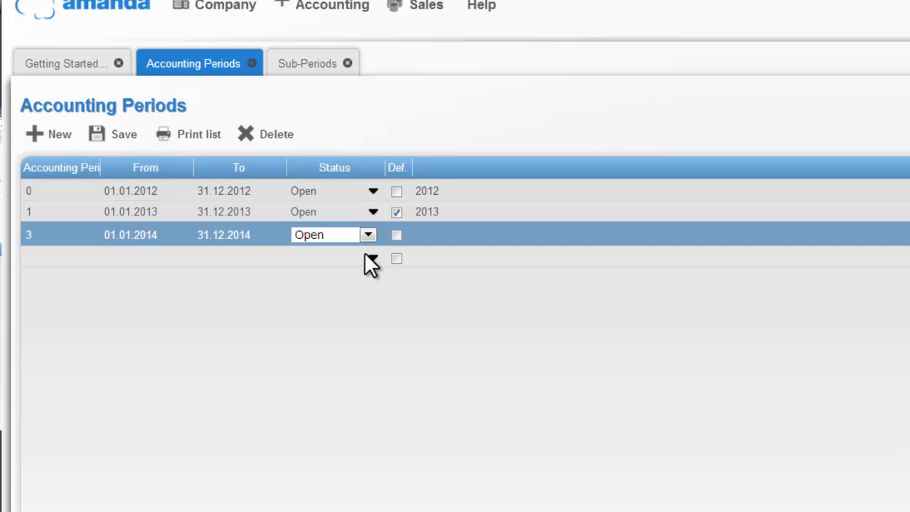
key("Tab")
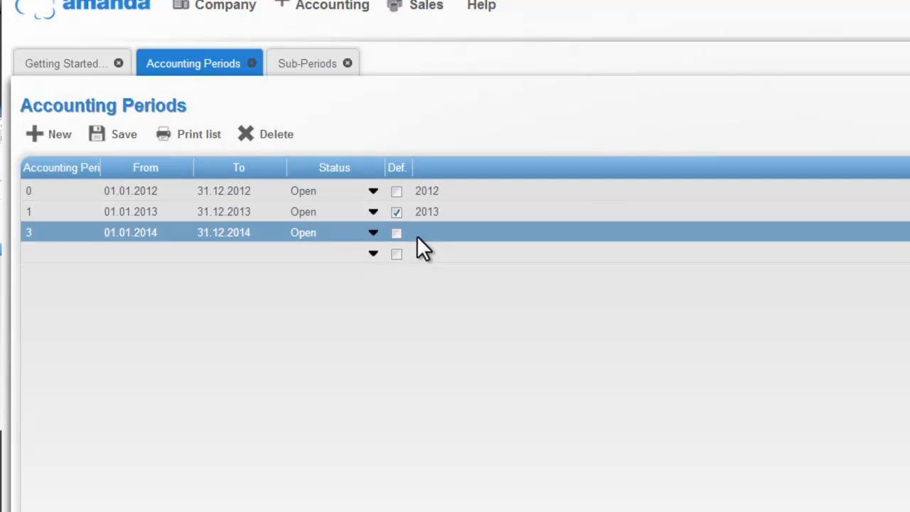
key("Tab")
type("2014")
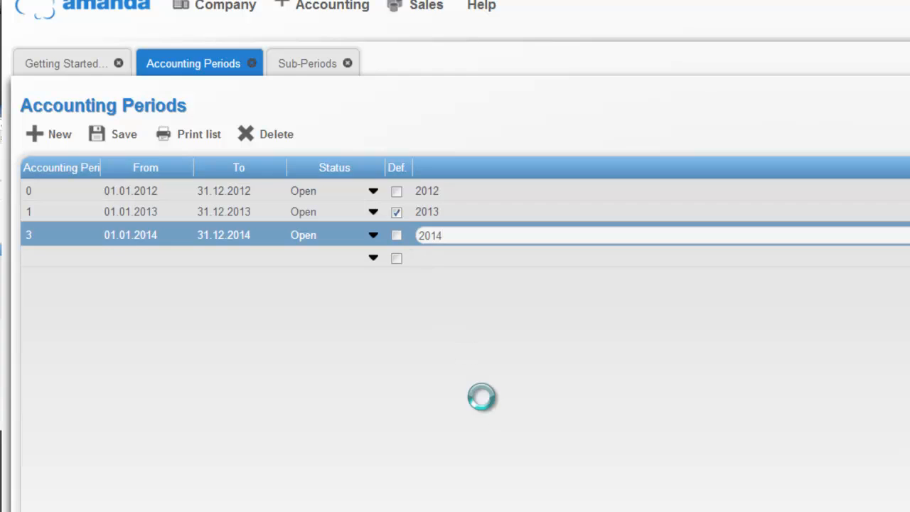
- Open the Balance Sheet report from the accounting reports
left_click(318, 10)
mouse_move(336, 165)
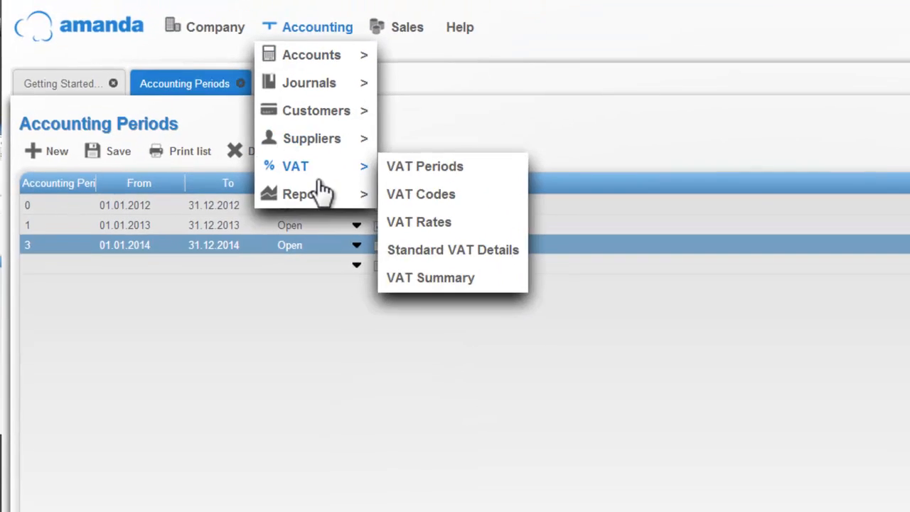
mouse_move(320, 192)
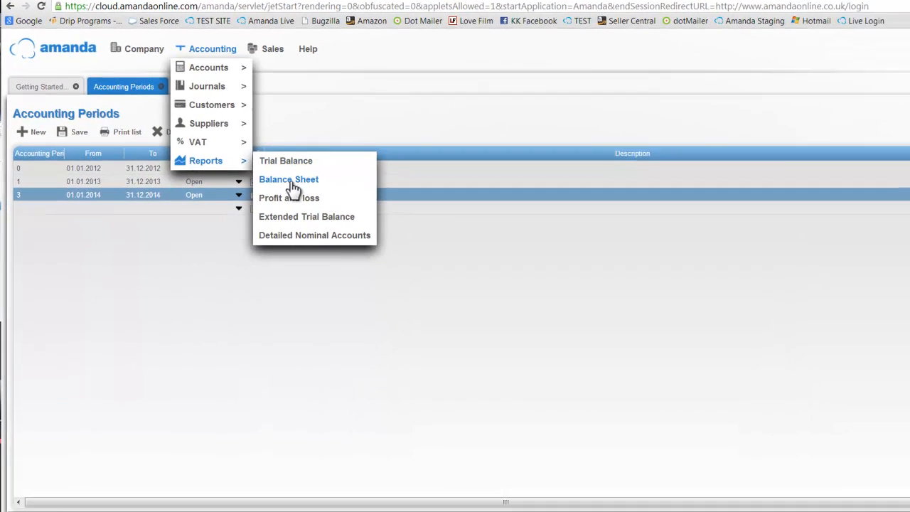
left_click(292, 182)
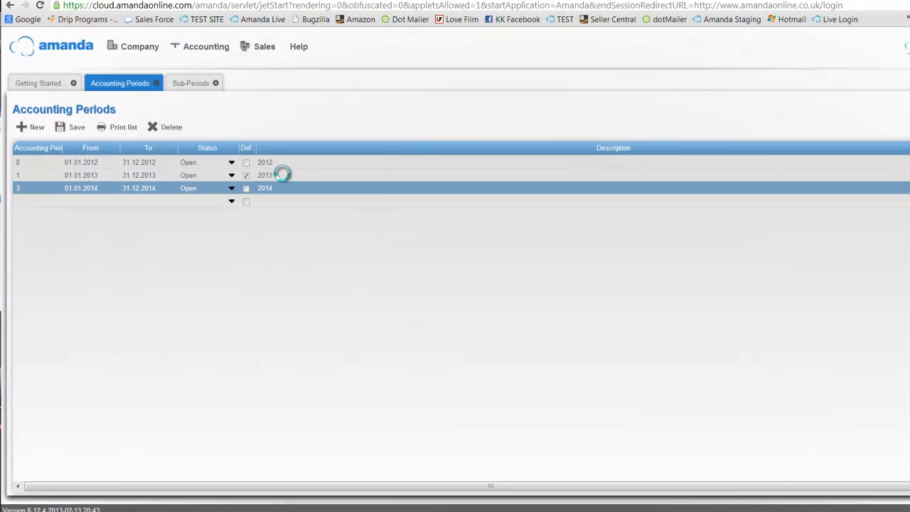